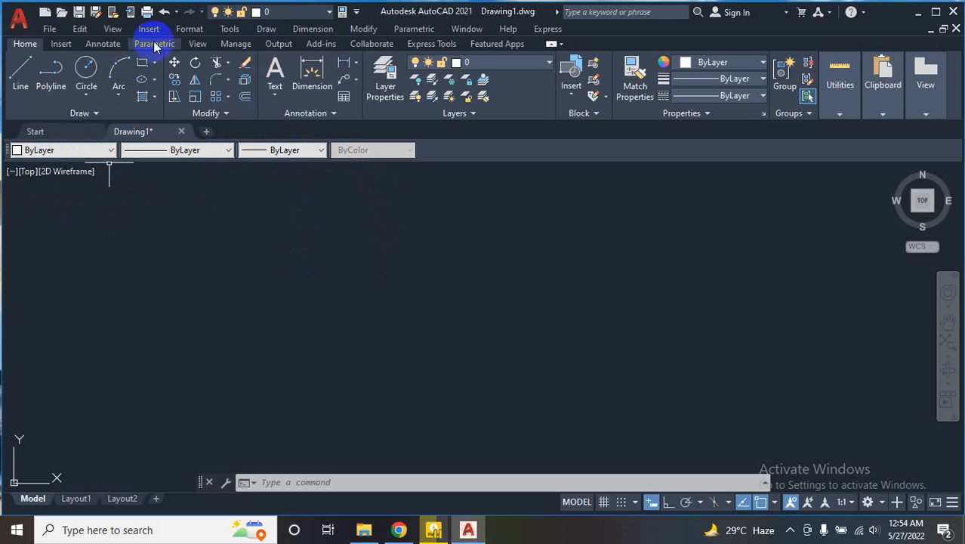
{"action": "left_click", "coordinate": [190, 29]}
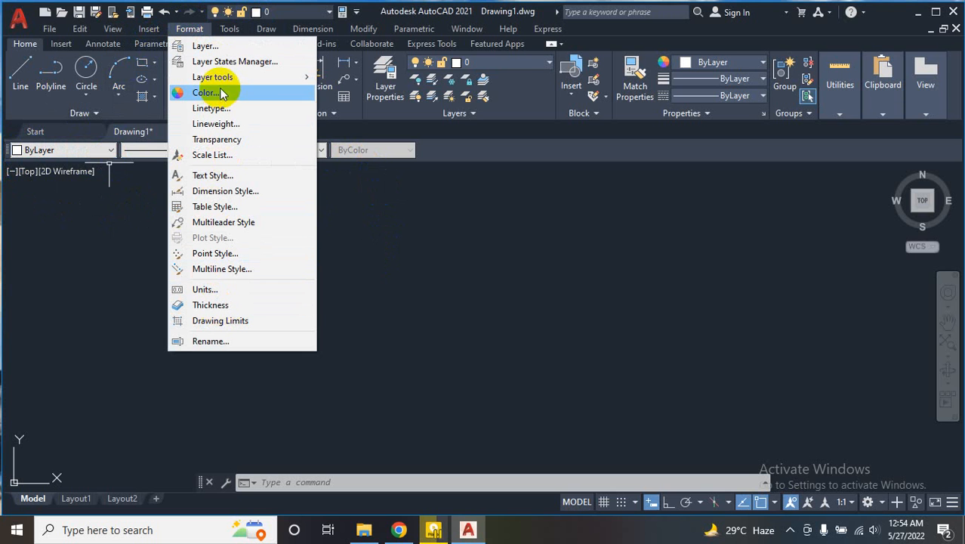
{"action": "mouse_move", "coordinate": [217, 83]}
{"action": "mouse_move", "coordinate": [231, 30]}
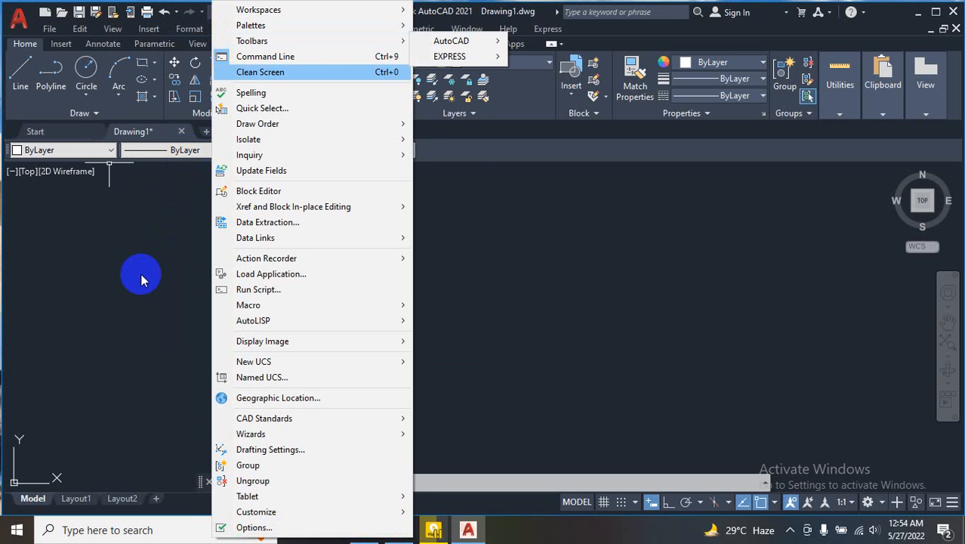
{"action": "left_click", "coordinate": [527, 266]}
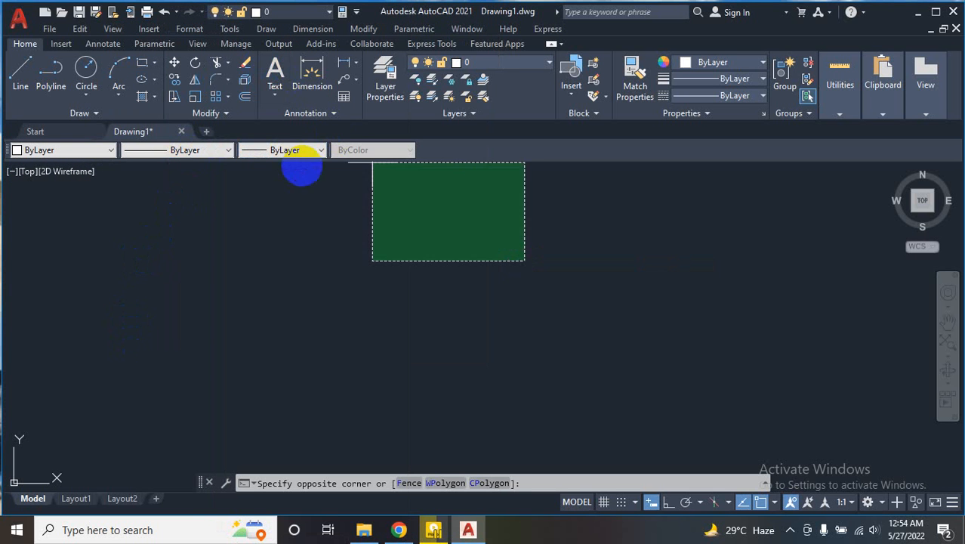
{"action": "left_click", "coordinate": [319, 251]}
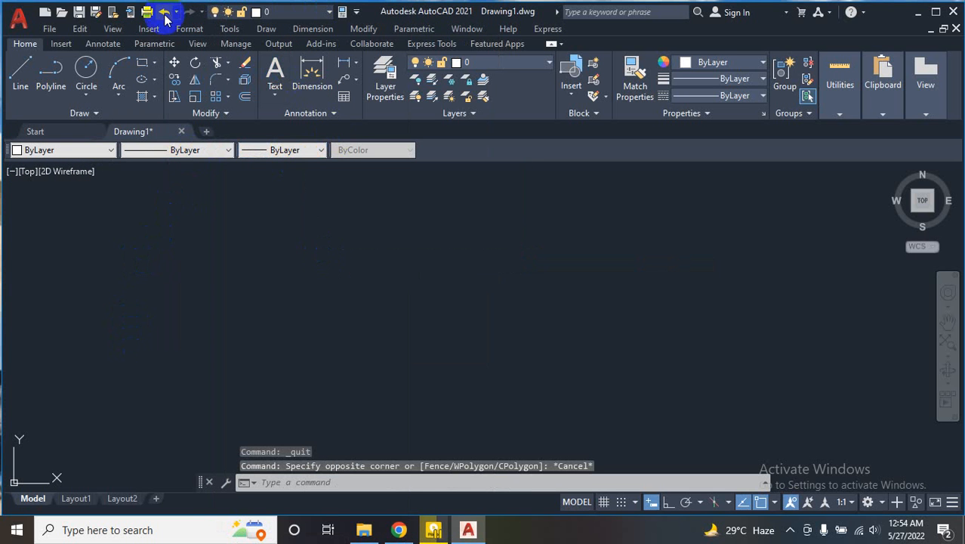
Step: Check the list of AutoCAD toolbars for the Properties toolbar, leaving the toolbar selection as it is
{"action": "left_click", "coordinate": [229, 29]}
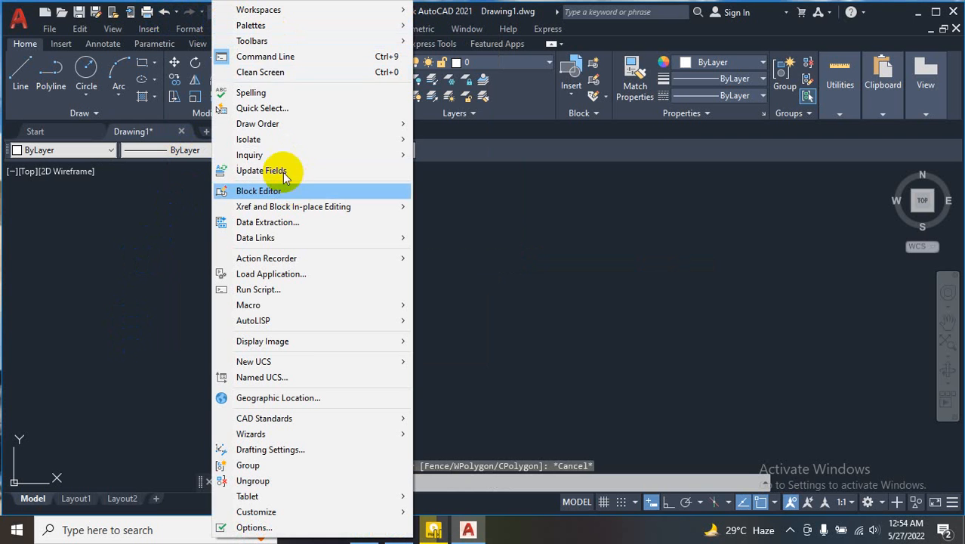
{"action": "mouse_move", "coordinate": [261, 44]}
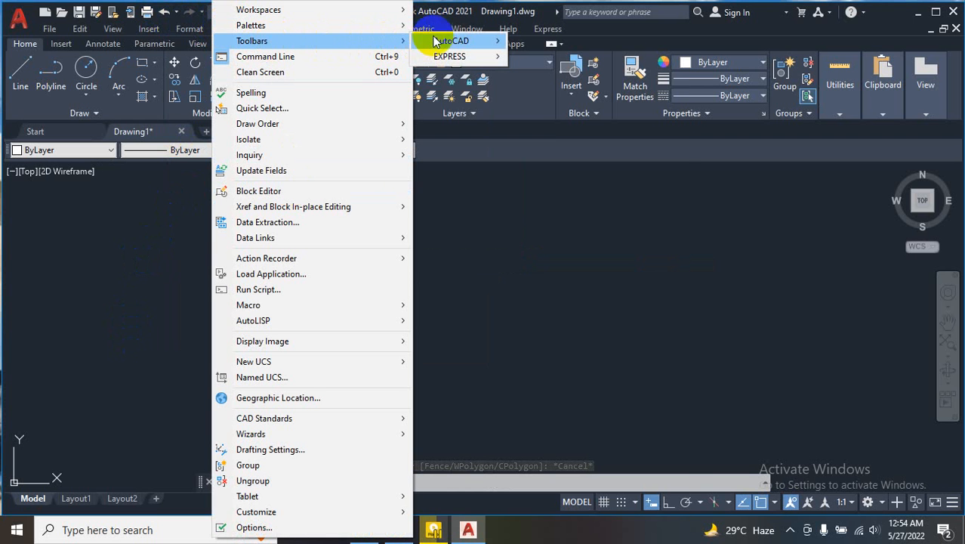
{"action": "mouse_move", "coordinate": [453, 43]}
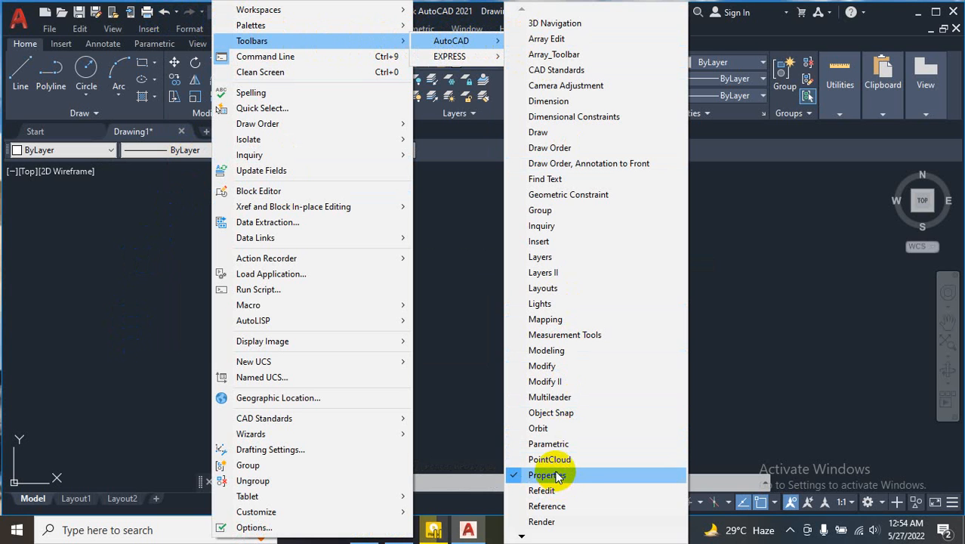
{"action": "left_click", "coordinate": [768, 307]}
{"action": "left_click", "coordinate": [793, 282]}
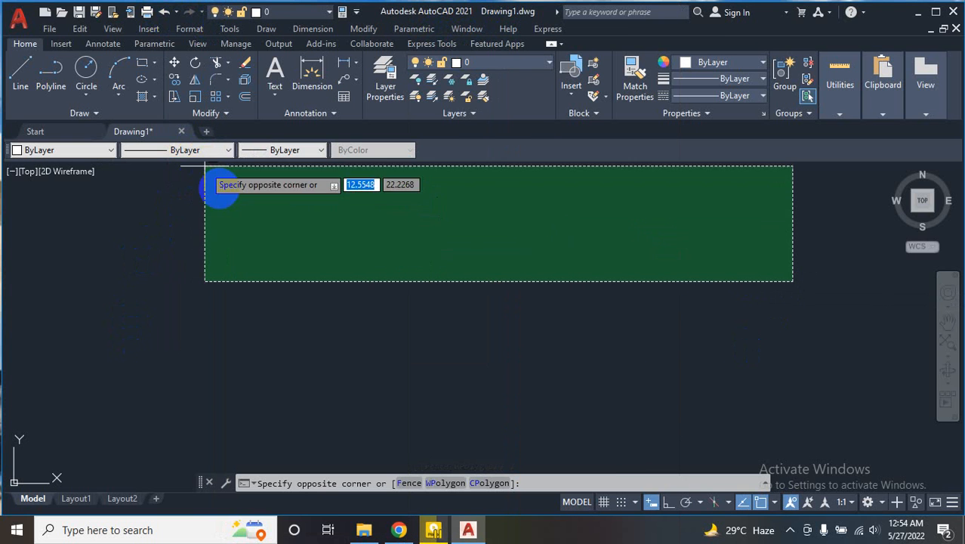
{"action": "key", "text": "Escape"}
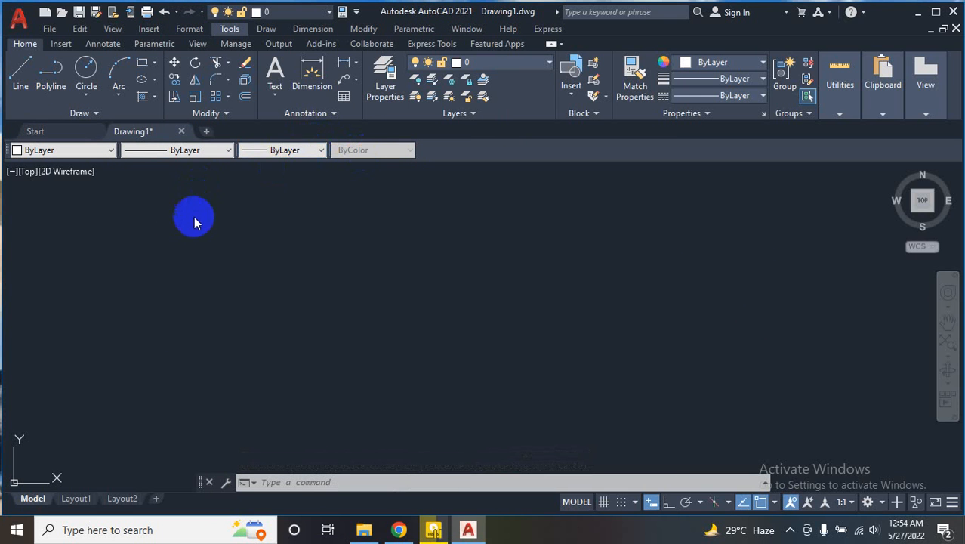
Step: Draw a horizontal line 10 units long in the empty drawing with Ortho mode turned on
{"action": "left_click", "coordinate": [18, 84]}
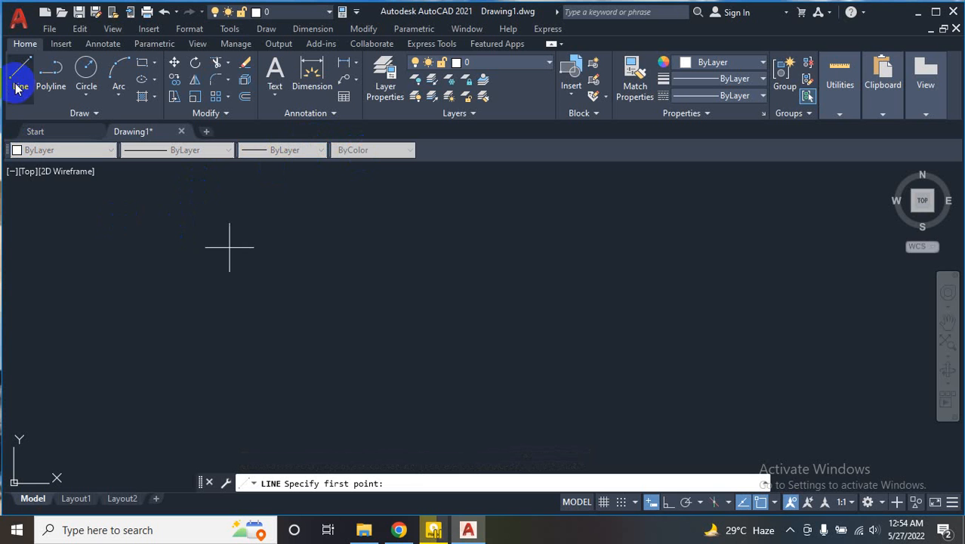
{"action": "left_click", "coordinate": [184, 251]}
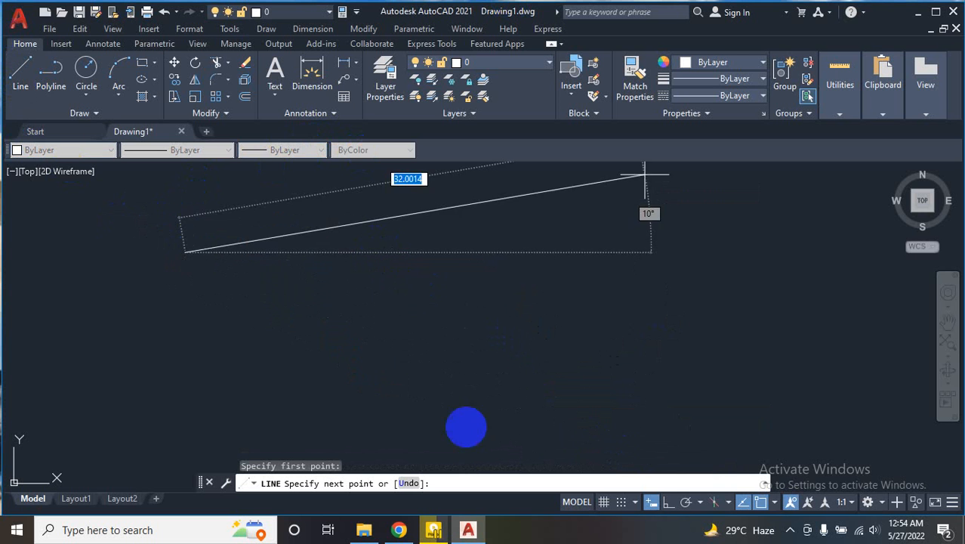
{"action": "left_click", "coordinate": [669, 502]}
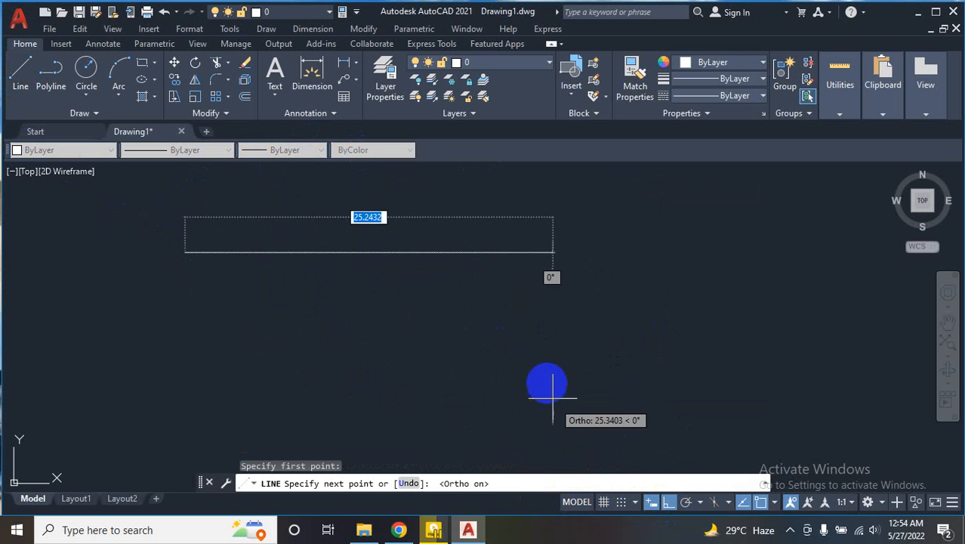
{"action": "type", "text": "1"}
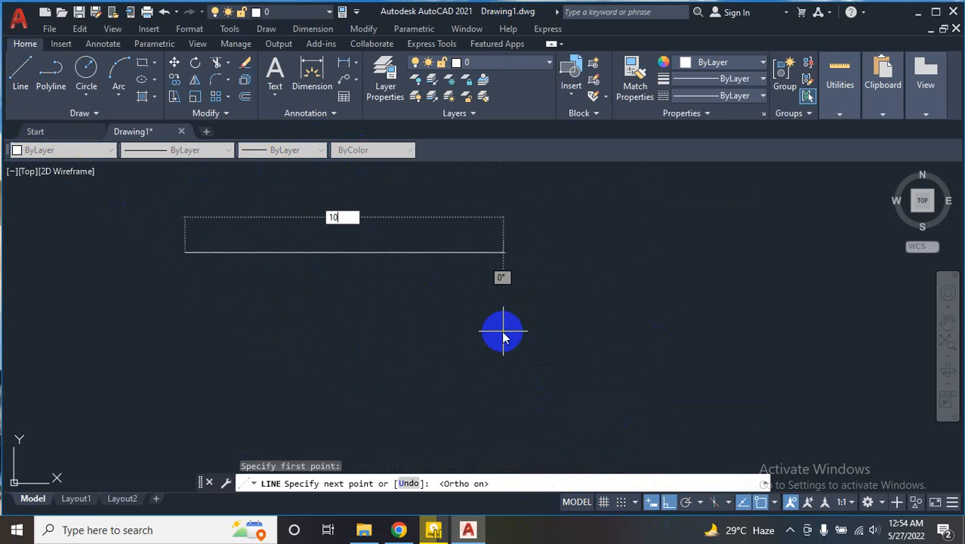
{"action": "type", "text": "0"}
{"action": "key", "text": "Return"}
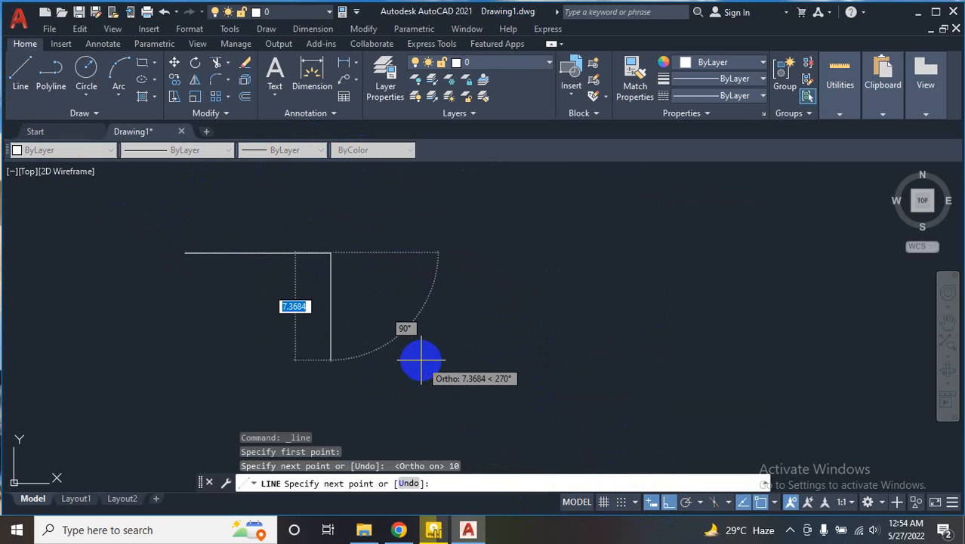
{"action": "key", "text": "Escape"}
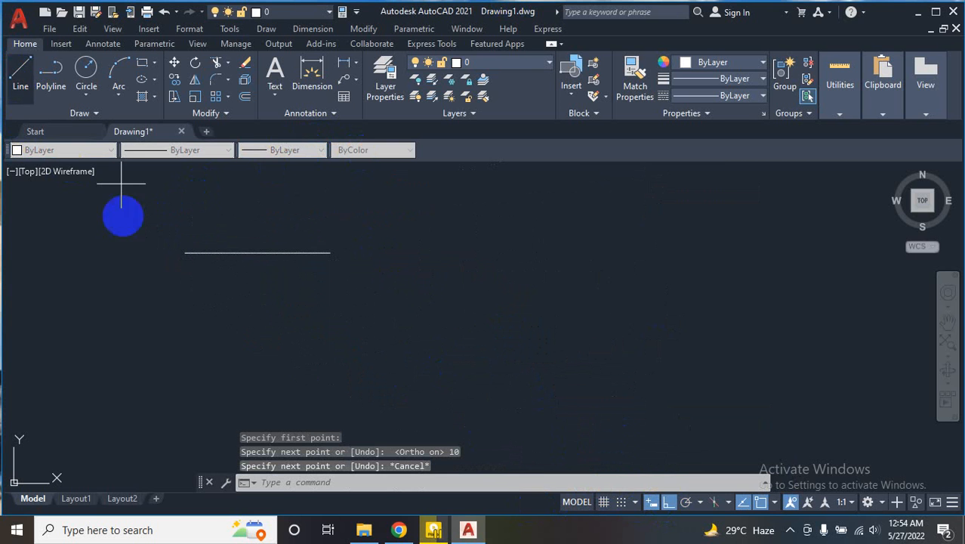
Step: Draw a second horizontal line 10 units long below the first, aligned with both of its endpoints
{"action": "key", "text": "Return"}
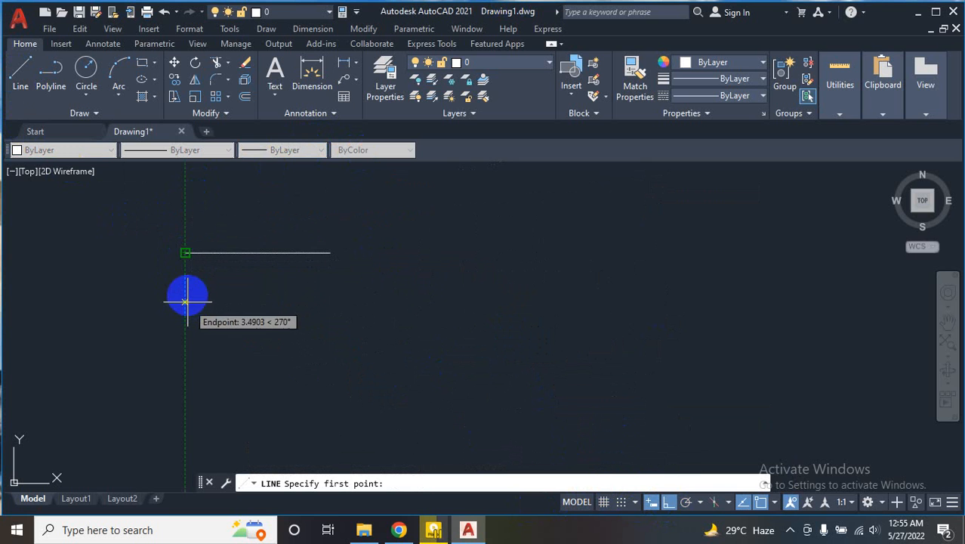
{"action": "left_click", "coordinate": [185, 252]}
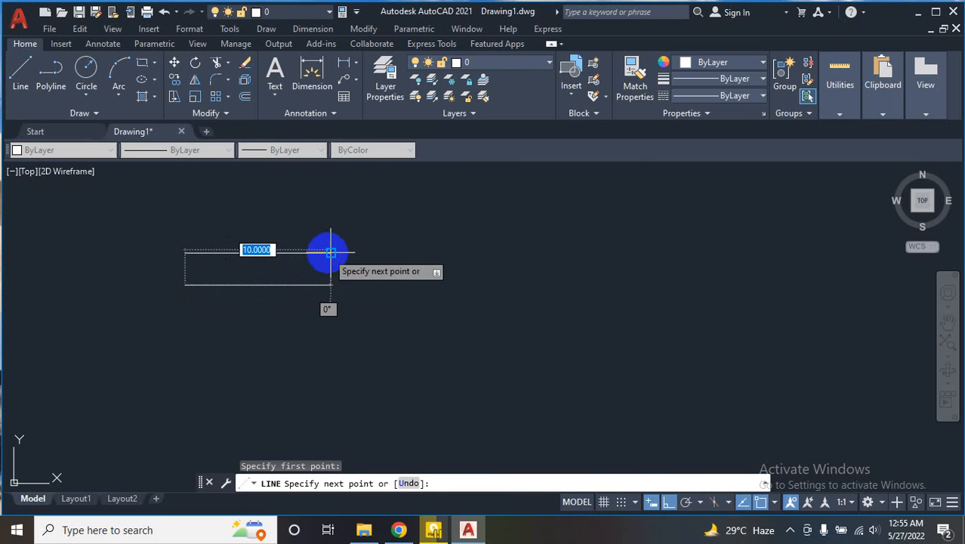
{"action": "left_click", "coordinate": [331, 285]}
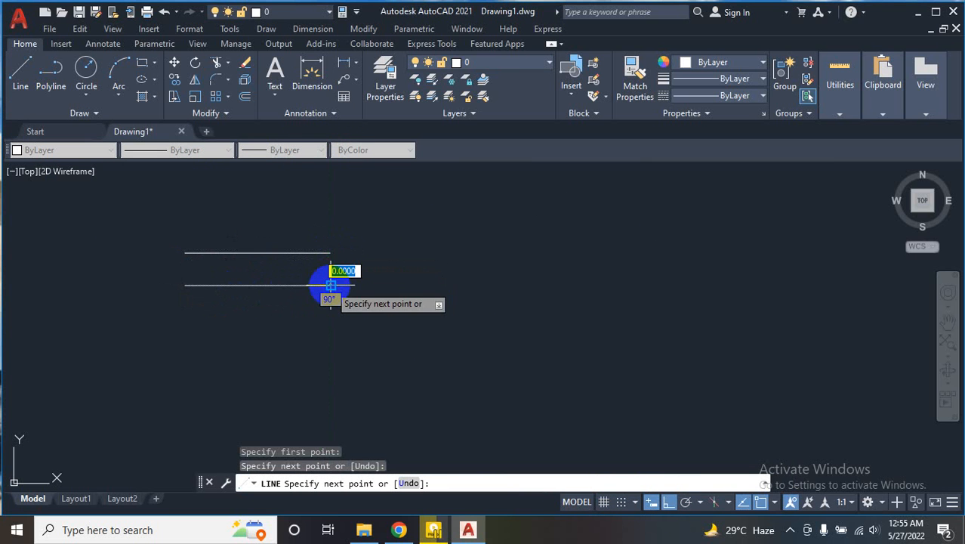
{"action": "key", "text": "Return"}
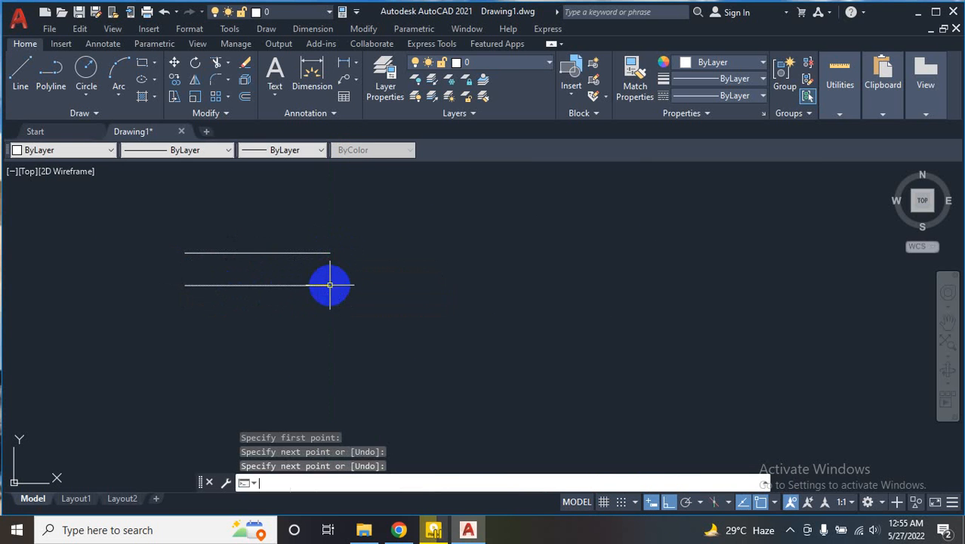
Step: Draw a third horizontal line below the second one, aligned with both ends of the lines above
{"action": "left_click", "coordinate": [23, 70]}
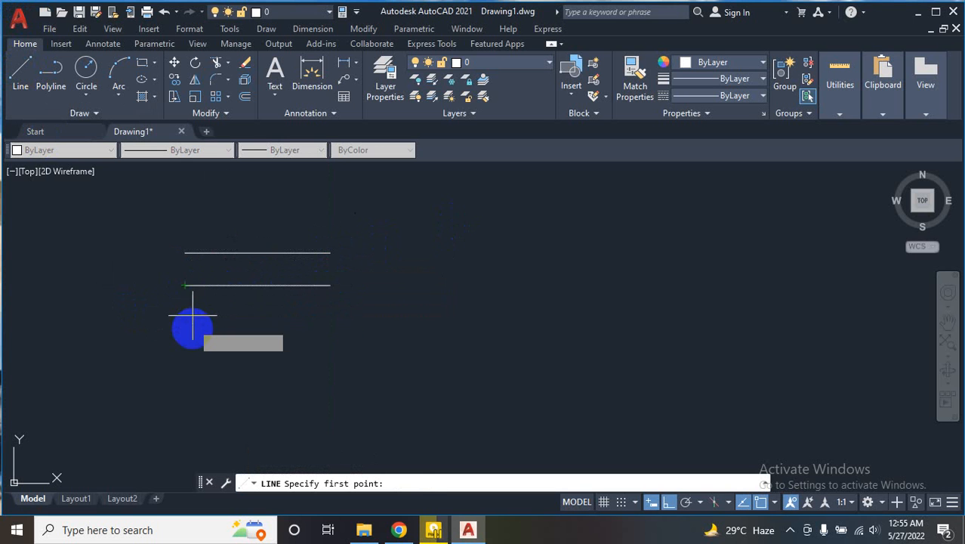
{"action": "left_click", "coordinate": [185, 328]}
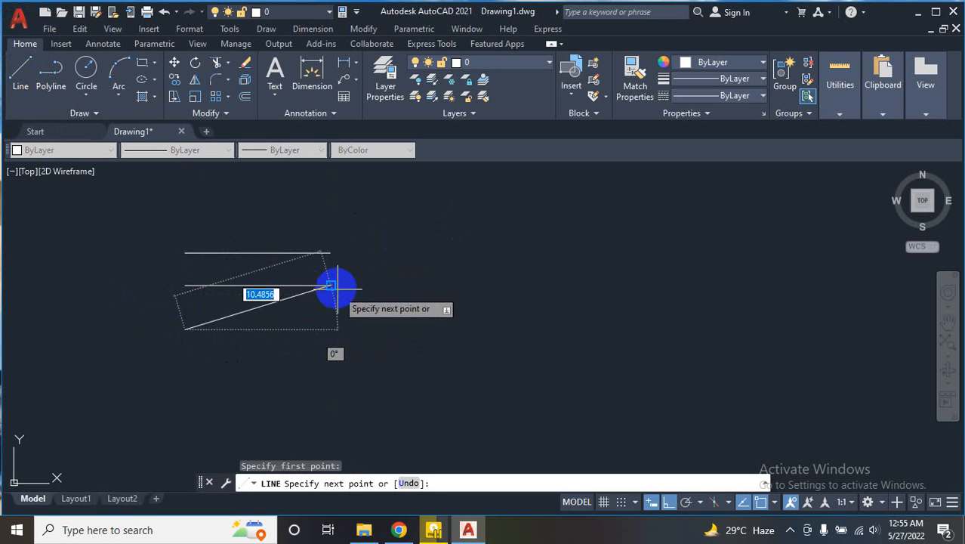
{"action": "left_click", "coordinate": [331, 329]}
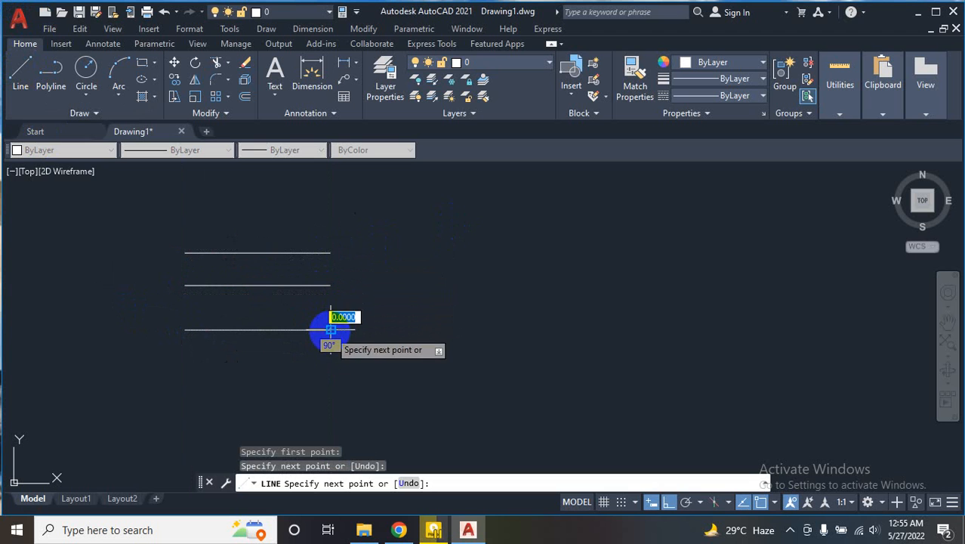
{"action": "key", "text": "Return"}
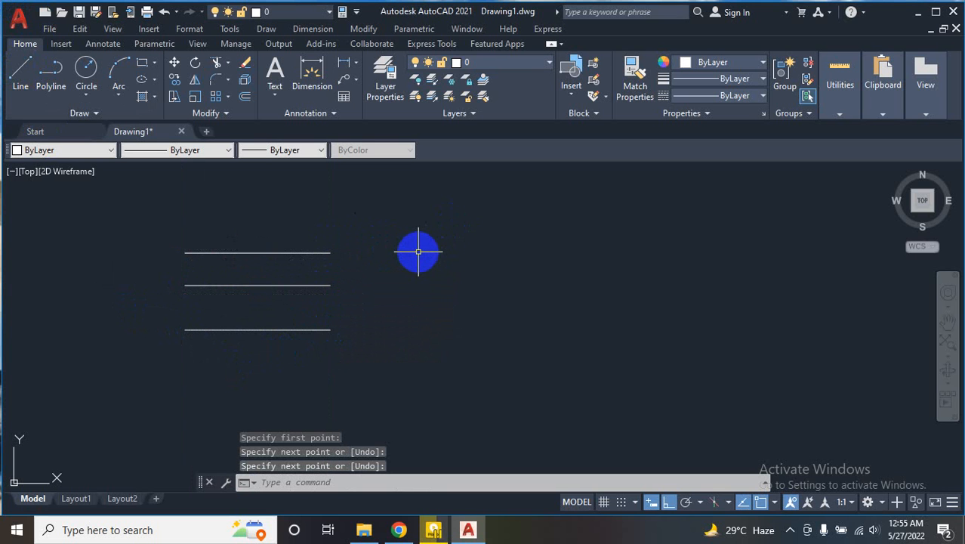
Step: Load the BATTING linetype from acad.lin into the drawing through the Linetype Manager
{"action": "left_click", "coordinate": [231, 151]}
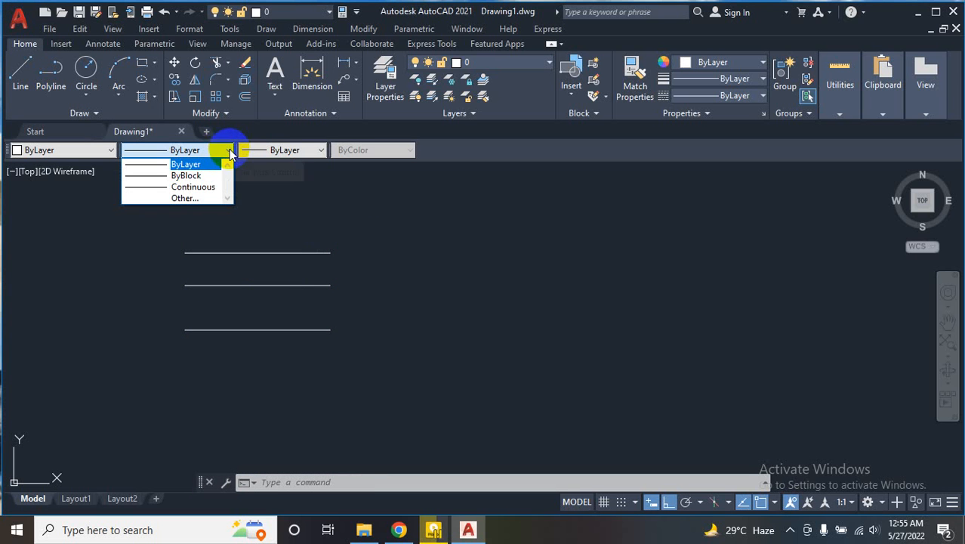
{"action": "left_click", "coordinate": [191, 199]}
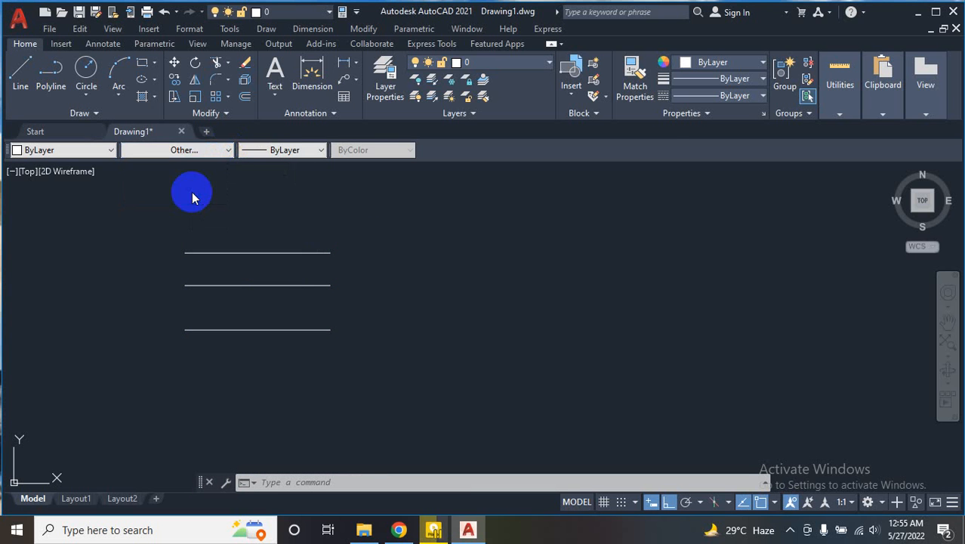
{"action": "left_click", "coordinate": [590, 146]}
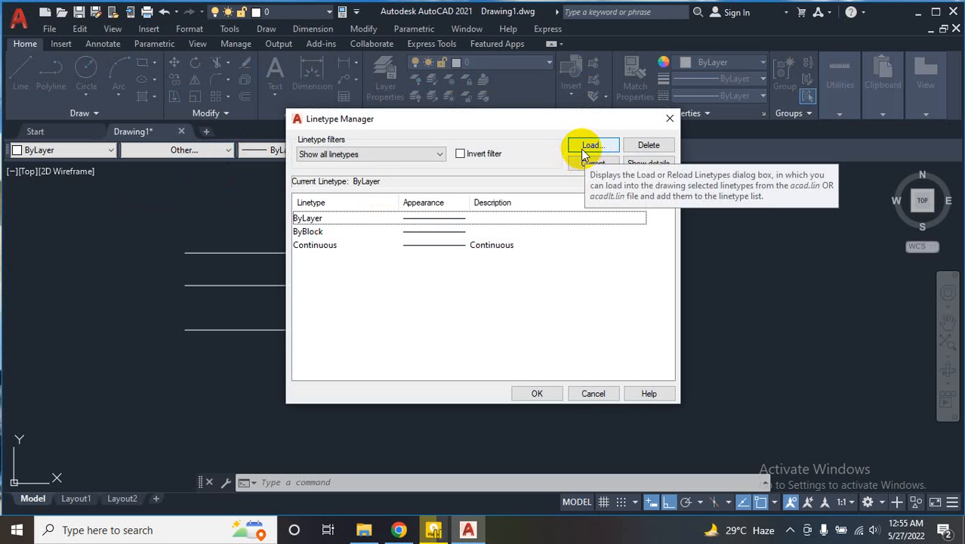
{"action": "left_click", "coordinate": [582, 148]}
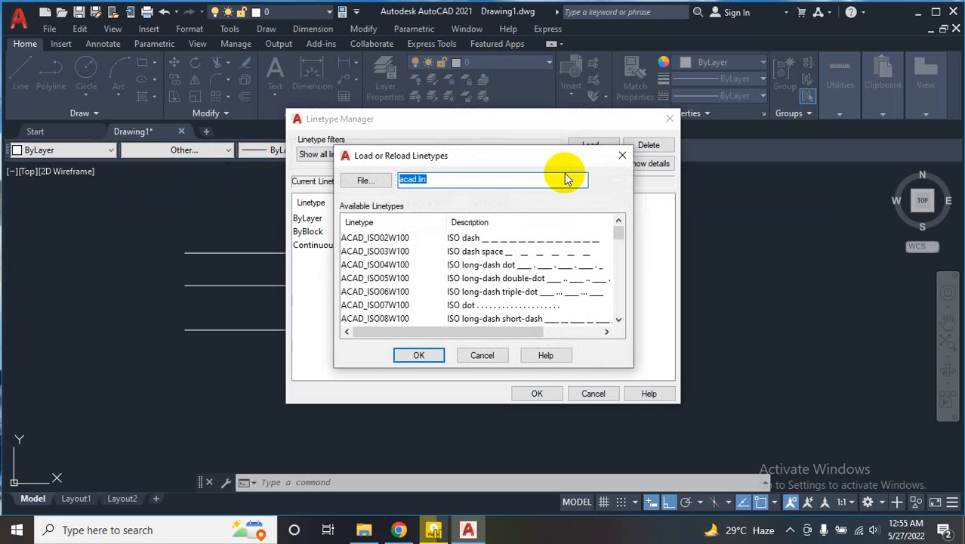
{"action": "scroll", "coordinate": [525, 260], "scroll_direction": "down", "scroll_amount": 5}
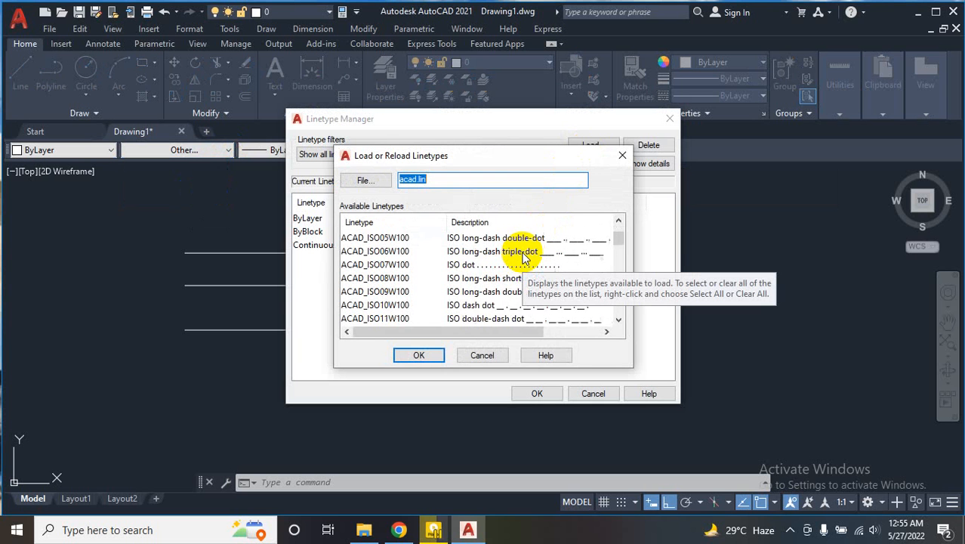
{"action": "scroll", "coordinate": [525, 257], "scroll_direction": "up", "scroll_amount": 1}
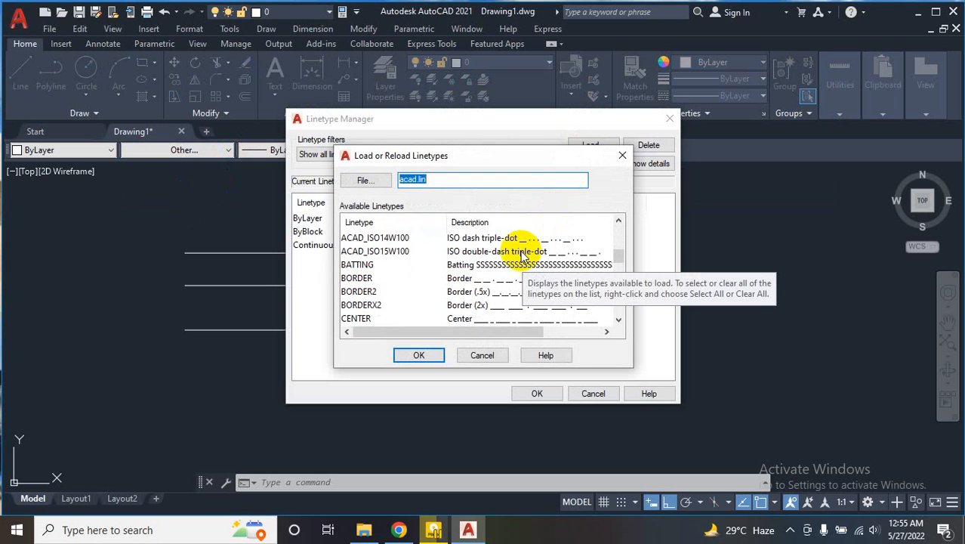
{"action": "left_click", "coordinate": [474, 268]}
{"action": "left_click", "coordinate": [420, 354]}
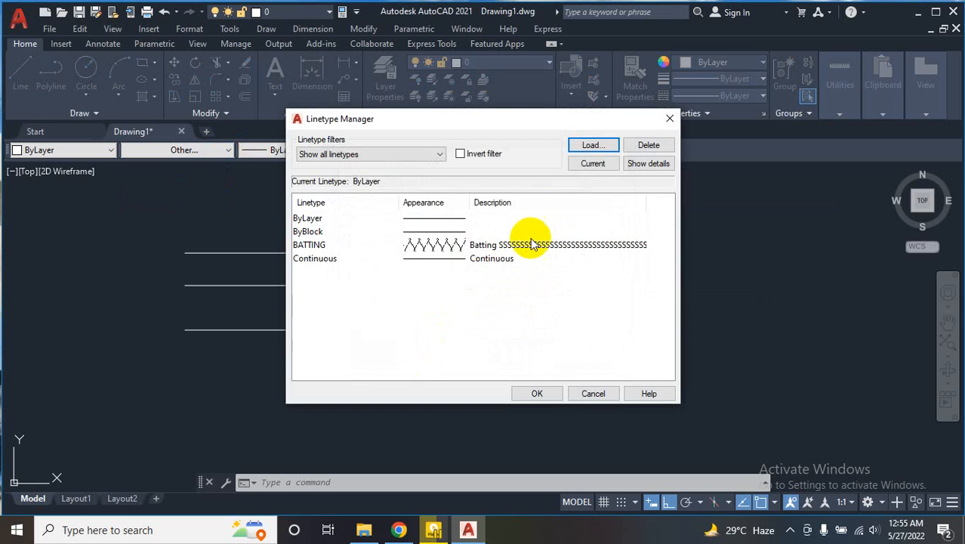
Step: Load the GAS_LINE linetype from acad.lin into the drawing
{"action": "left_click", "coordinate": [595, 145]}
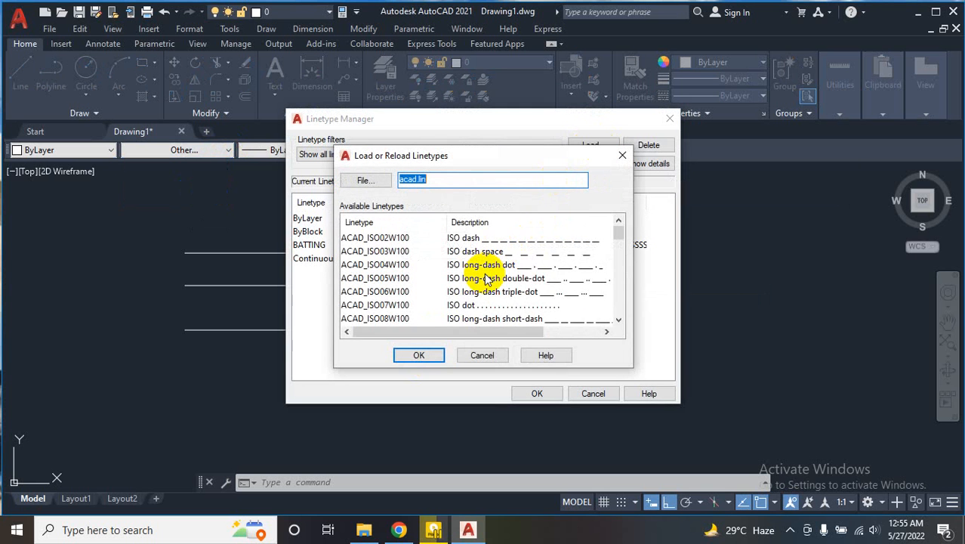
{"action": "scroll", "coordinate": [488, 280], "scroll_direction": "down", "scroll_amount": 7}
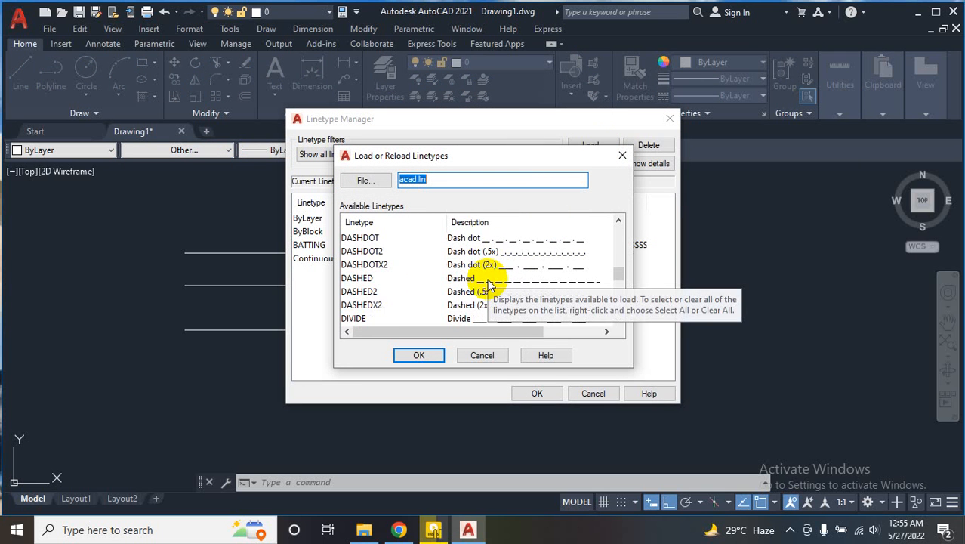
{"action": "scroll", "coordinate": [487, 283], "scroll_direction": "down", "scroll_amount": 2}
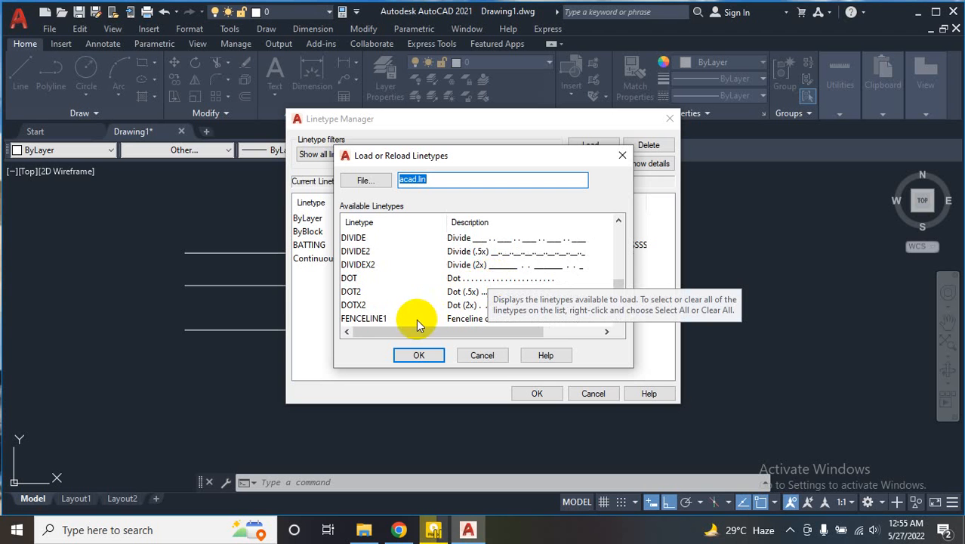
{"action": "scroll", "coordinate": [544, 248], "scroll_direction": "down", "scroll_amount": 1}
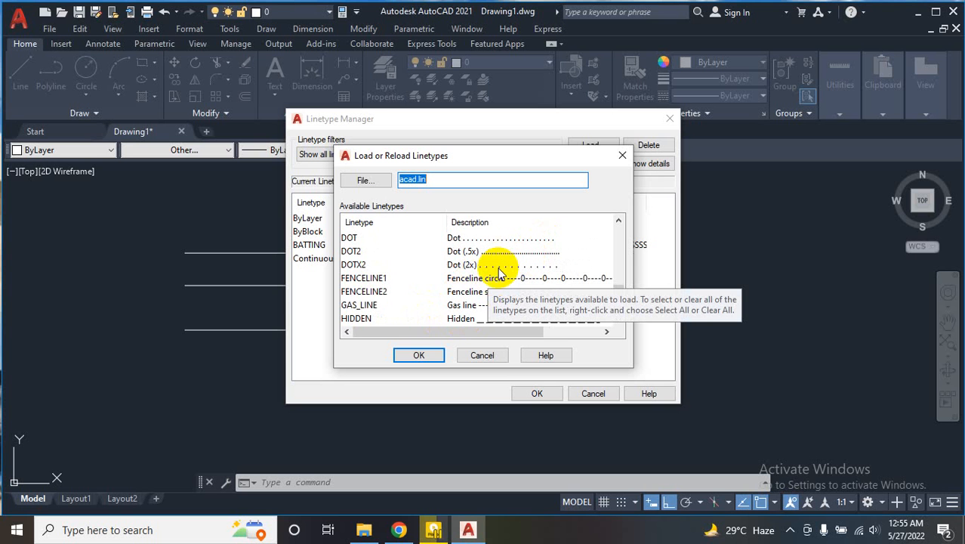
{"action": "scroll", "coordinate": [487, 281], "scroll_direction": "down", "scroll_amount": 1}
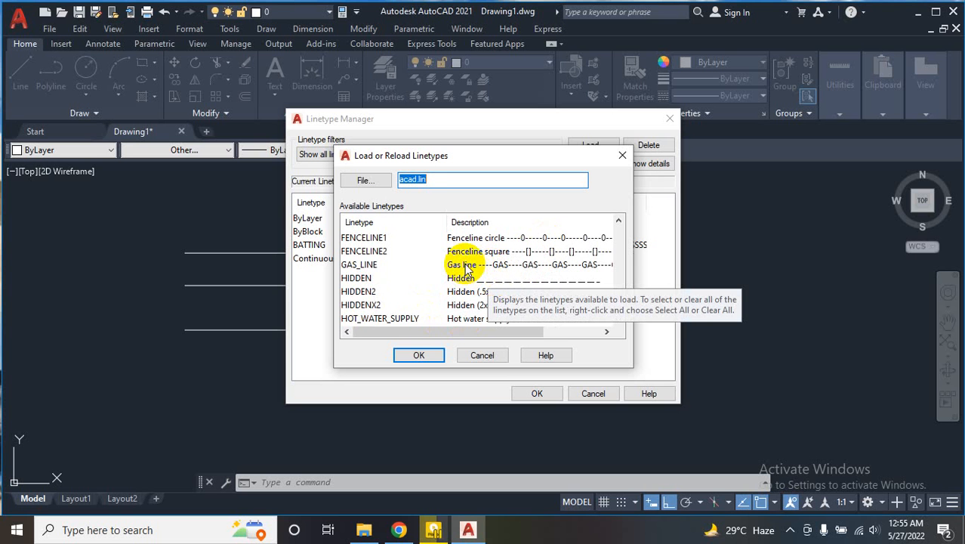
{"action": "left_click", "coordinate": [466, 268]}
{"action": "left_click", "coordinate": [419, 355]}
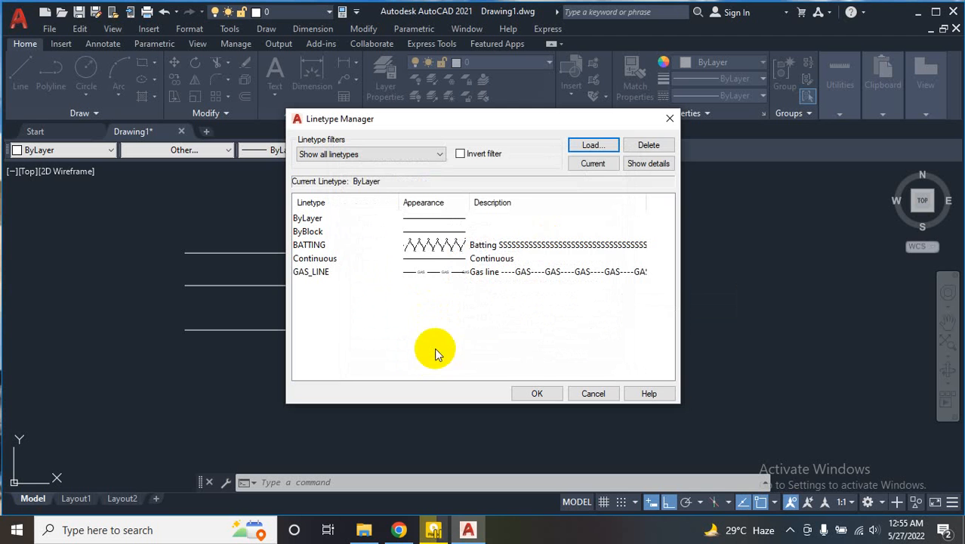
Step: Load the ZIGZAG linetype from acad.lin and accept the Linetype Manager changes
{"action": "left_click", "coordinate": [593, 146]}
{"action": "scroll", "coordinate": [528, 249], "scroll_direction": "down", "scroll_amount": 12}
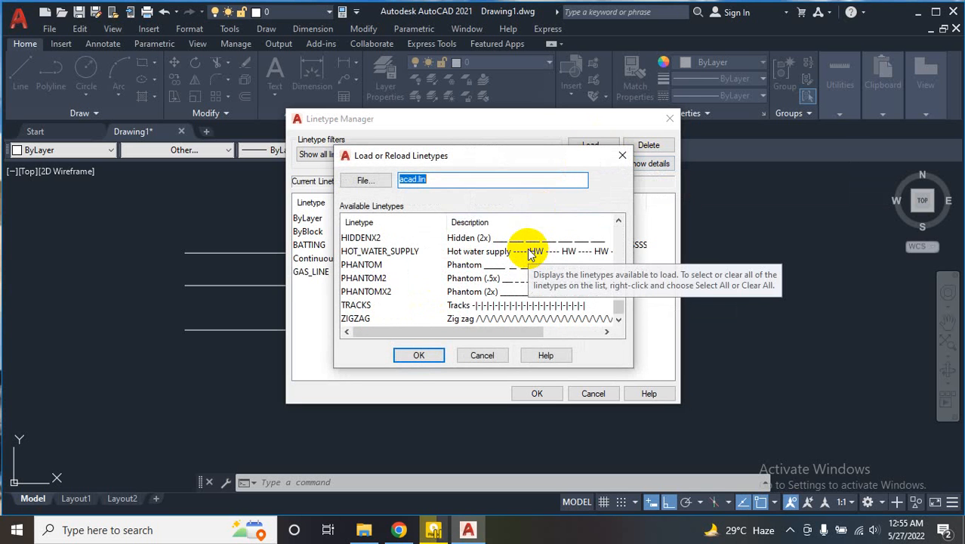
{"action": "left_click", "coordinate": [456, 319]}
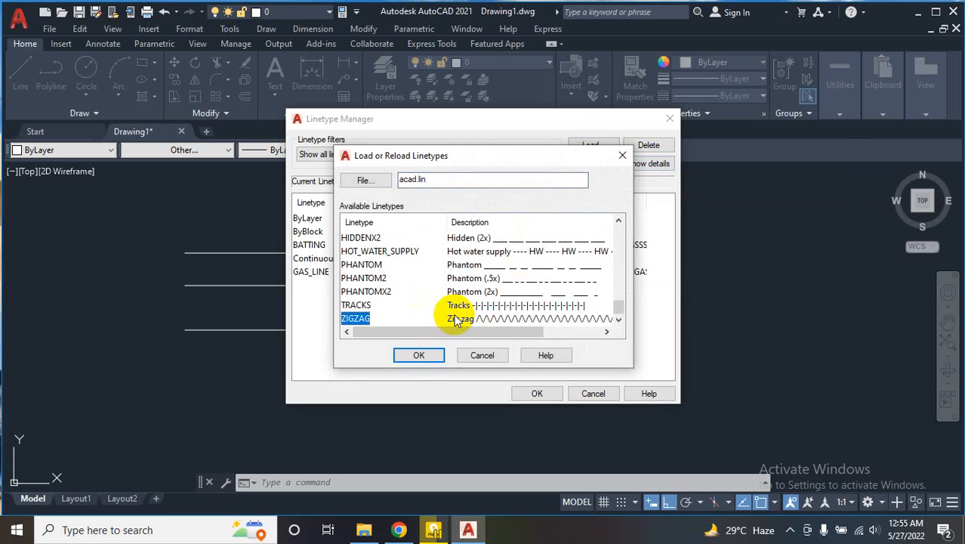
{"action": "left_click", "coordinate": [420, 356]}
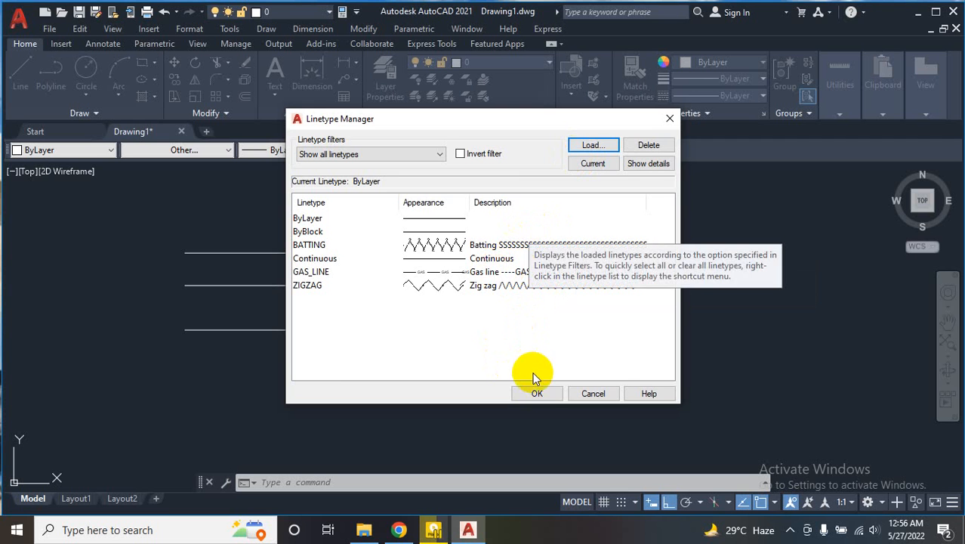
{"action": "left_click", "coordinate": [538, 394]}
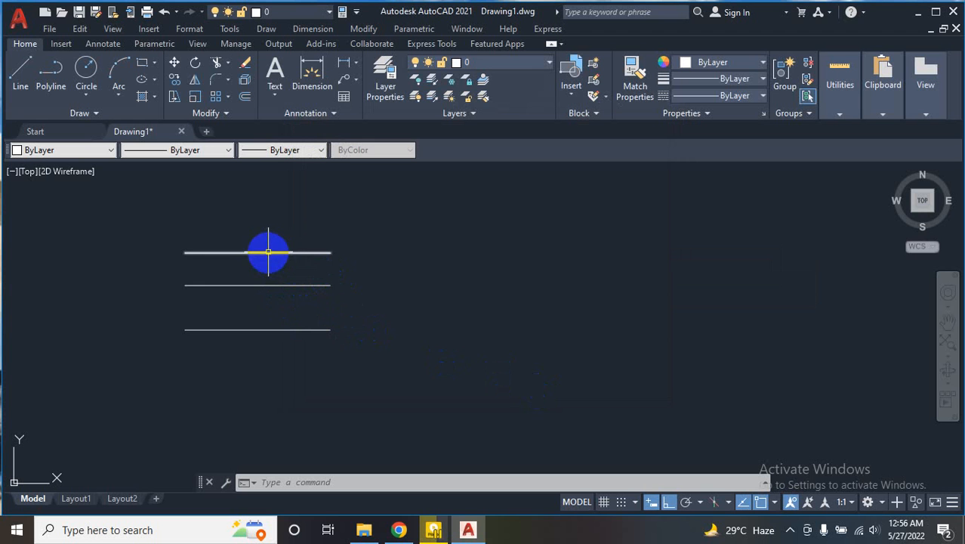
Step: Assign the BATTING linetype to the uppermost of the three horizontal lines and clear the selection
{"action": "left_click", "coordinate": [268, 252]}
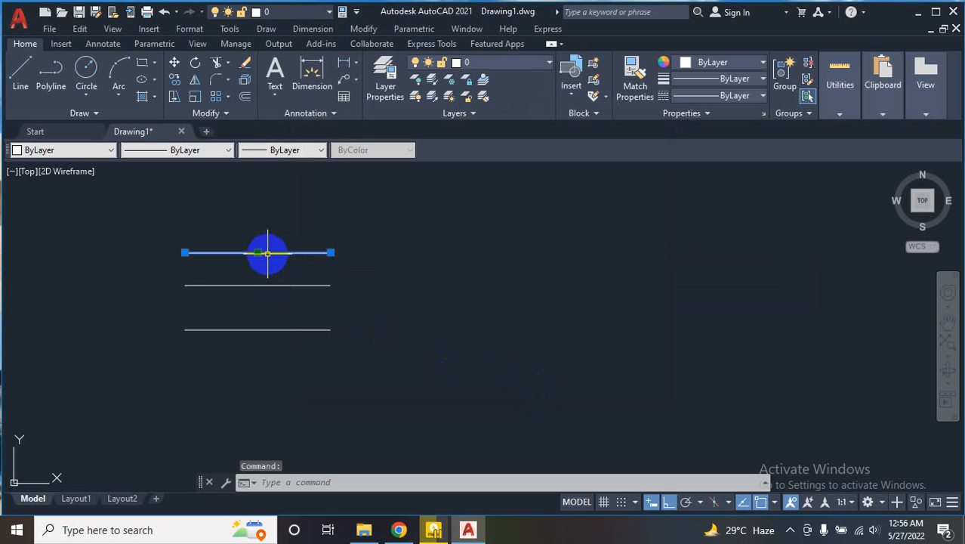
{"action": "left_click", "coordinate": [231, 150]}
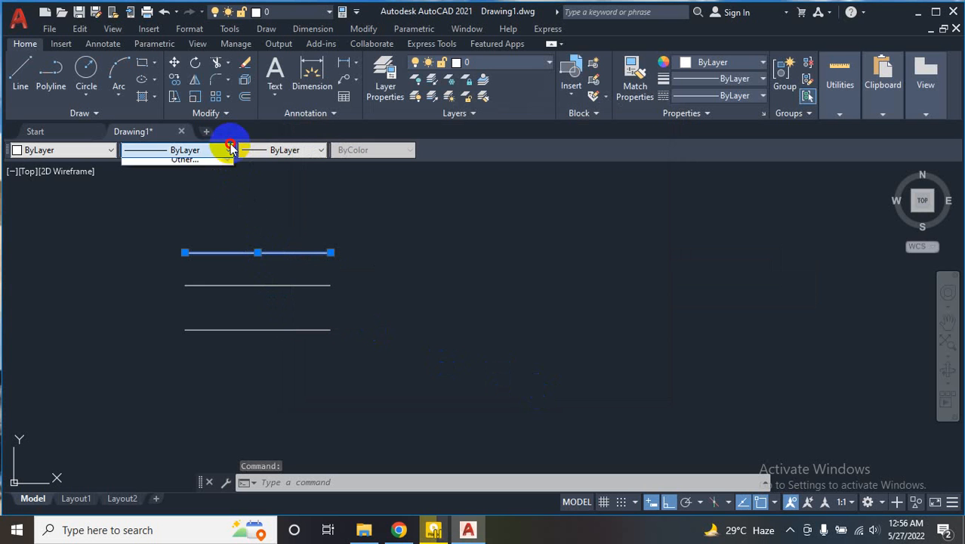
{"action": "left_click", "coordinate": [181, 189]}
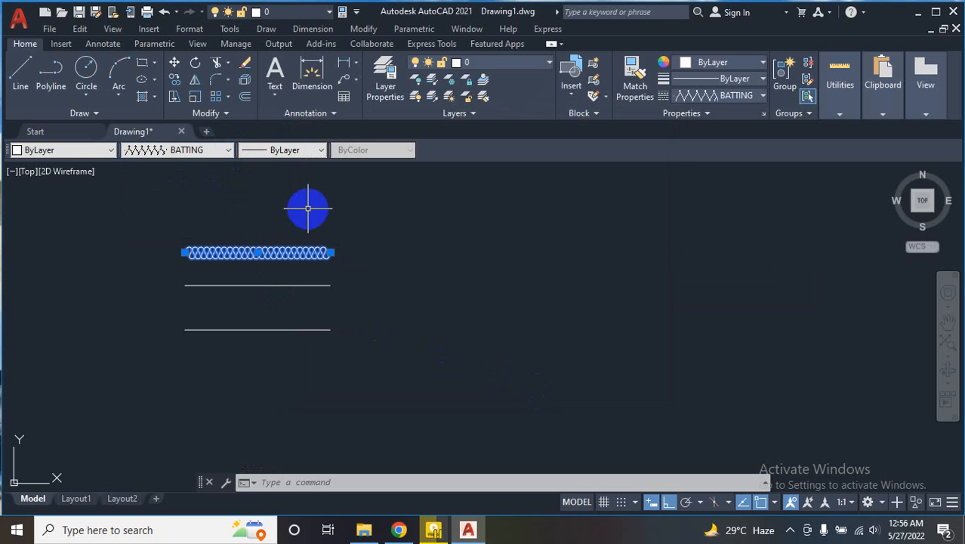
{"action": "type", "text": "l"}
{"action": "key", "text": "Return"}
{"action": "key", "text": "Escape"}
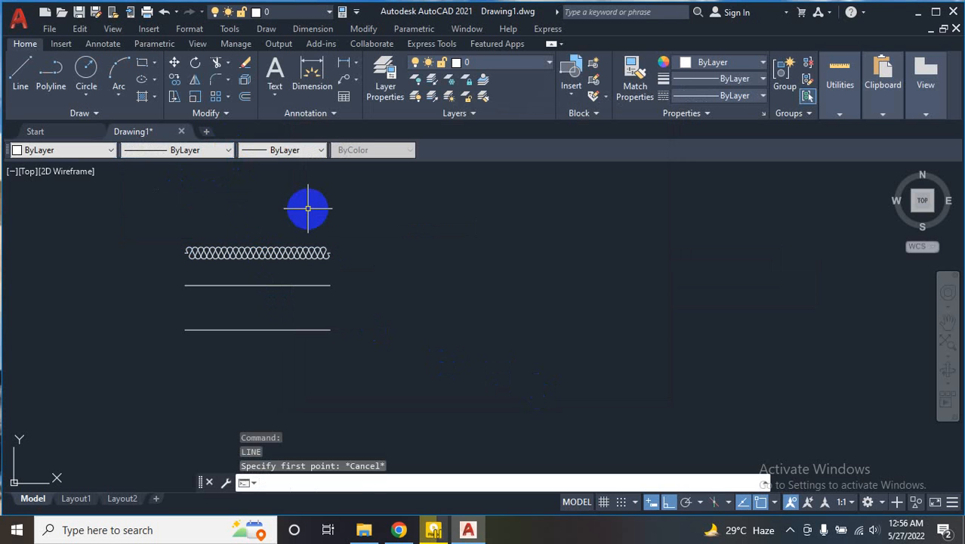
Step: Assign the GAS_LINE linetype to the middle horizontal line and clear the selection
{"action": "left_click", "coordinate": [259, 285]}
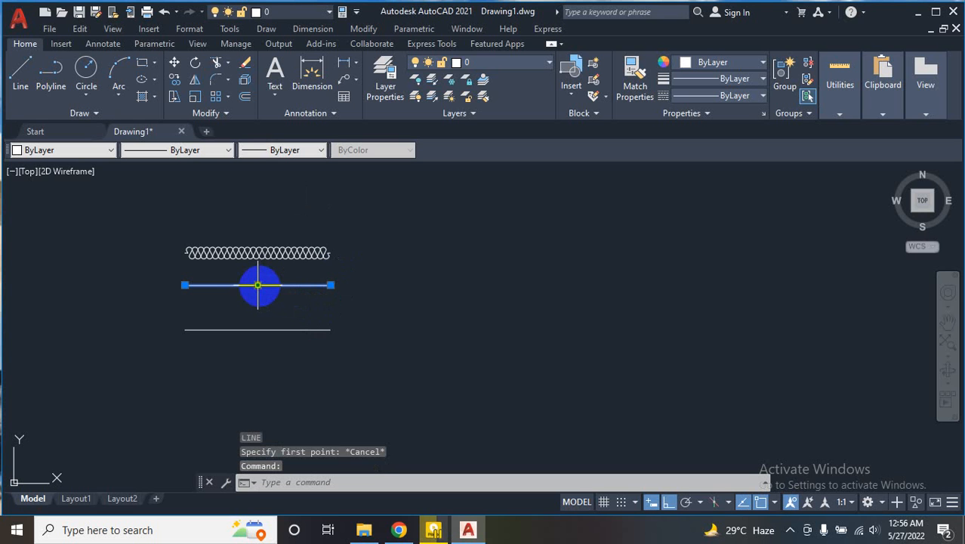
{"action": "left_click", "coordinate": [228, 150]}
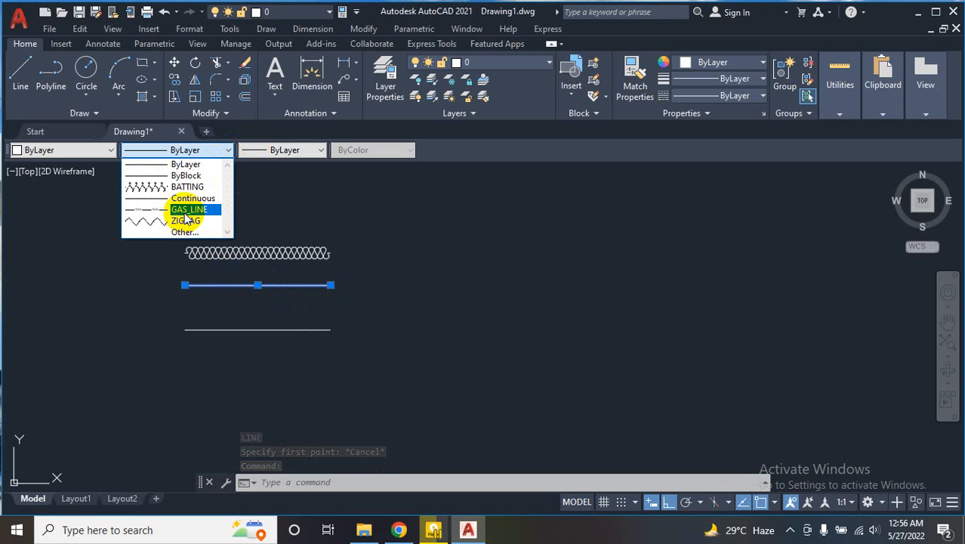
{"action": "left_click", "coordinate": [188, 211]}
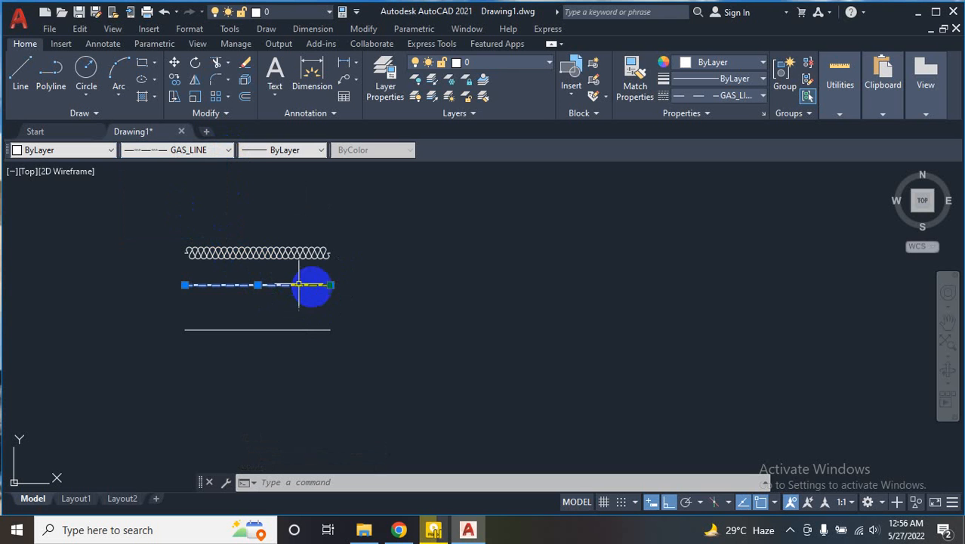
{"action": "type", "text": "l"}
{"action": "key", "text": "Return"}
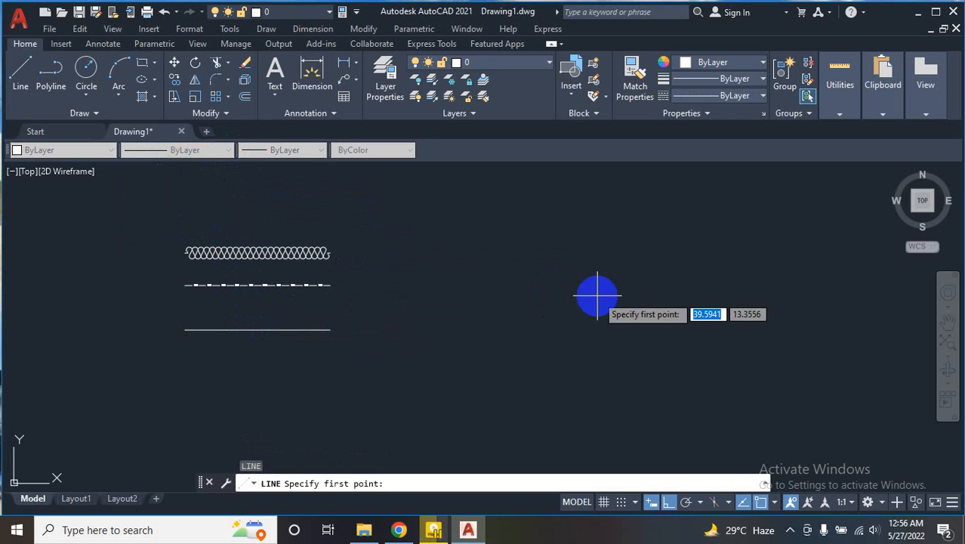
{"action": "key", "text": "Escape"}
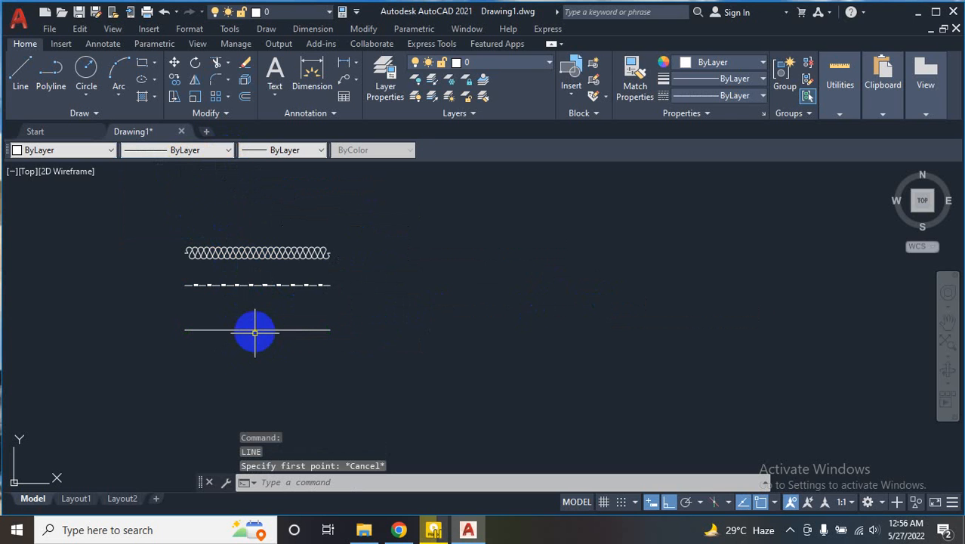
Step: Assign the ZIGZAG linetype to the lowest horizontal line and clear the selection
{"action": "left_click", "coordinate": [255, 332]}
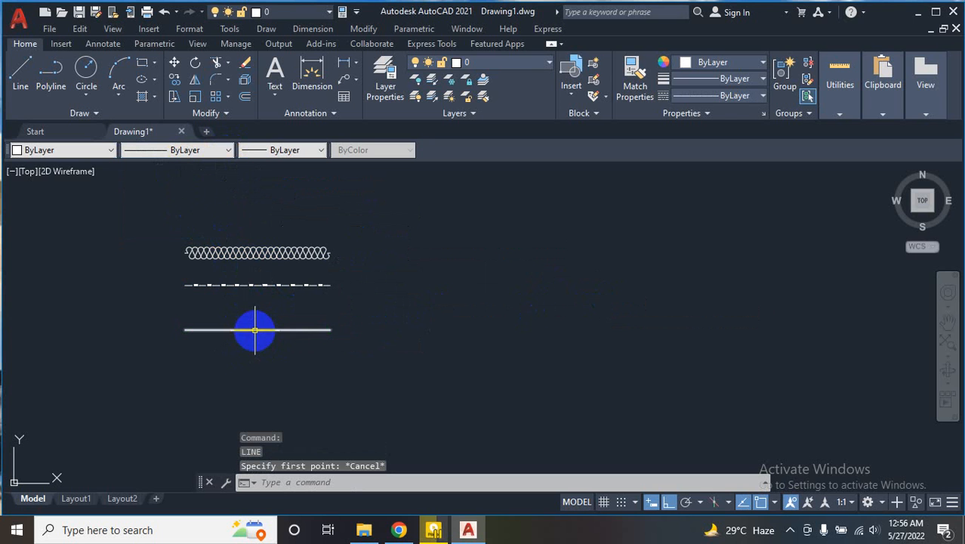
{"action": "left_click", "coordinate": [229, 149]}
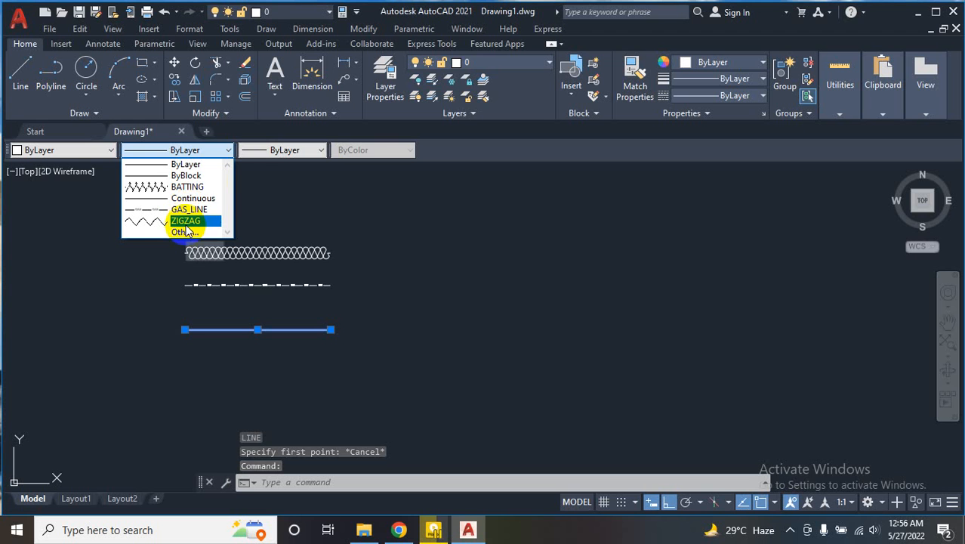
{"action": "left_click", "coordinate": [185, 220]}
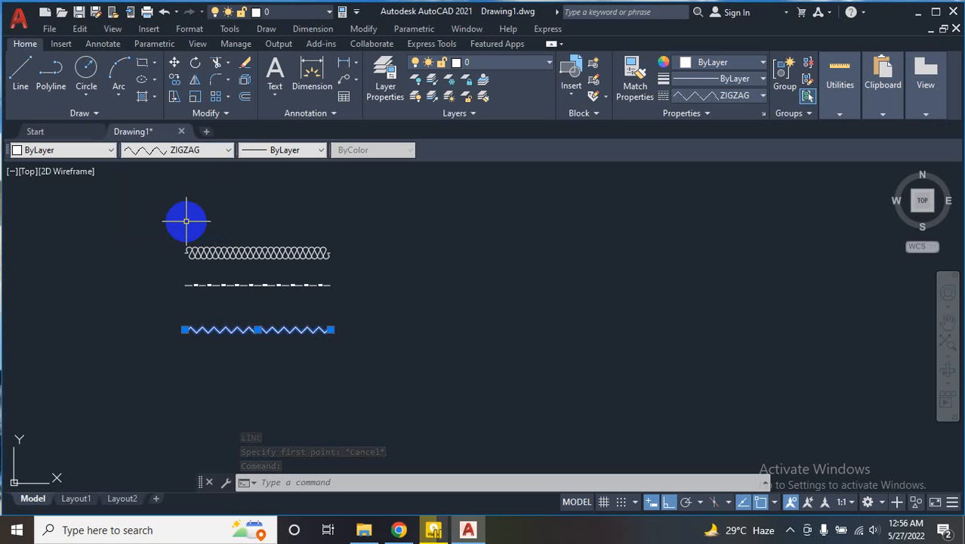
{"action": "type", "text": "l"}
{"action": "key", "text": "Return"}
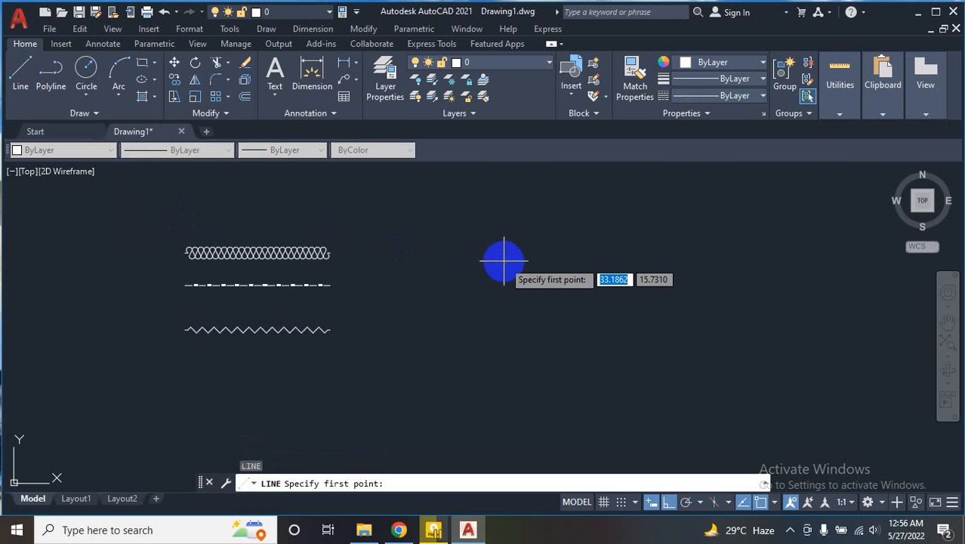
{"action": "key", "text": "Escape"}
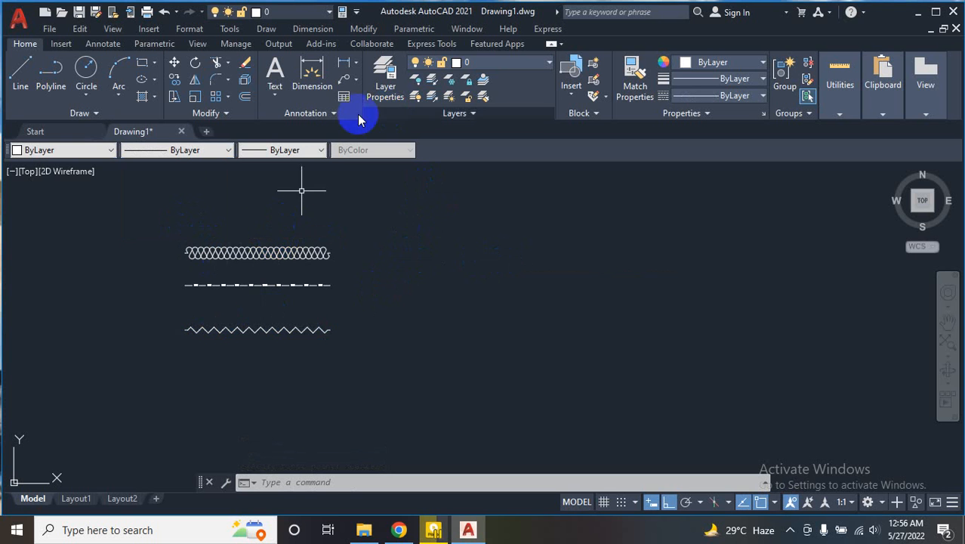
{"action": "scroll", "coordinate": [147, 317], "scroll_direction": "up", "scroll_amount": 2}
{"action": "scroll", "coordinate": [146, 317], "scroll_direction": "up", "scroll_amount": 4}
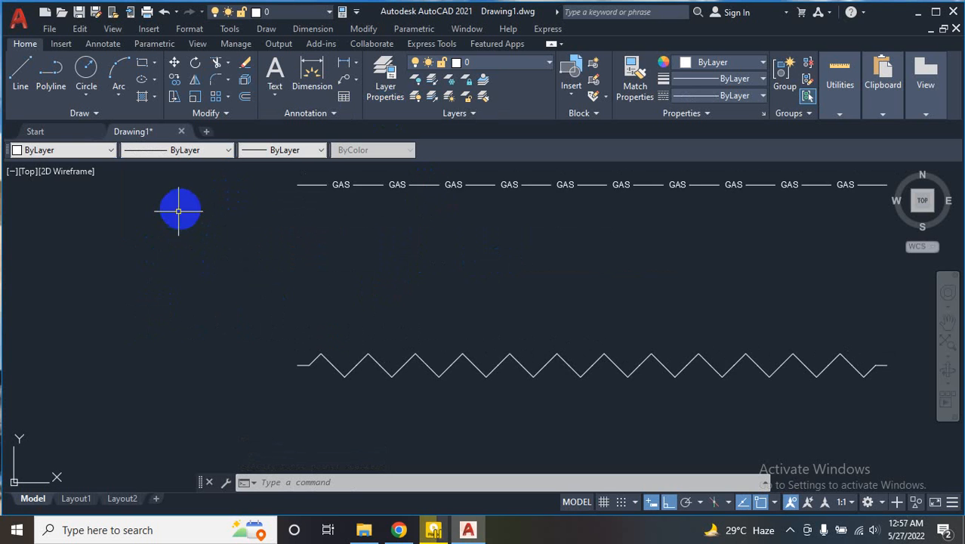
{"action": "scroll", "coordinate": [263, 210], "scroll_direction": "down", "scroll_amount": 4}
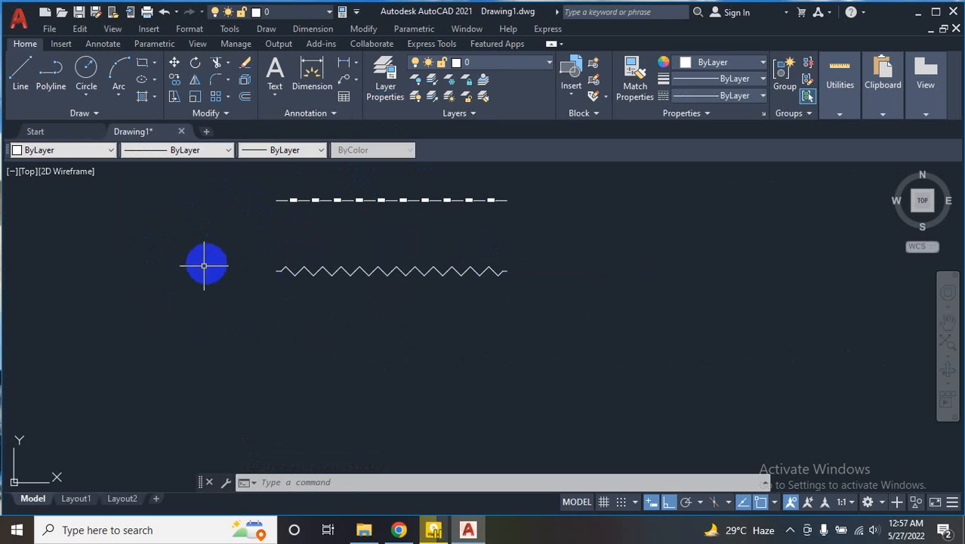
{"action": "scroll", "coordinate": [205, 263], "scroll_direction": "down", "scroll_amount": 4}
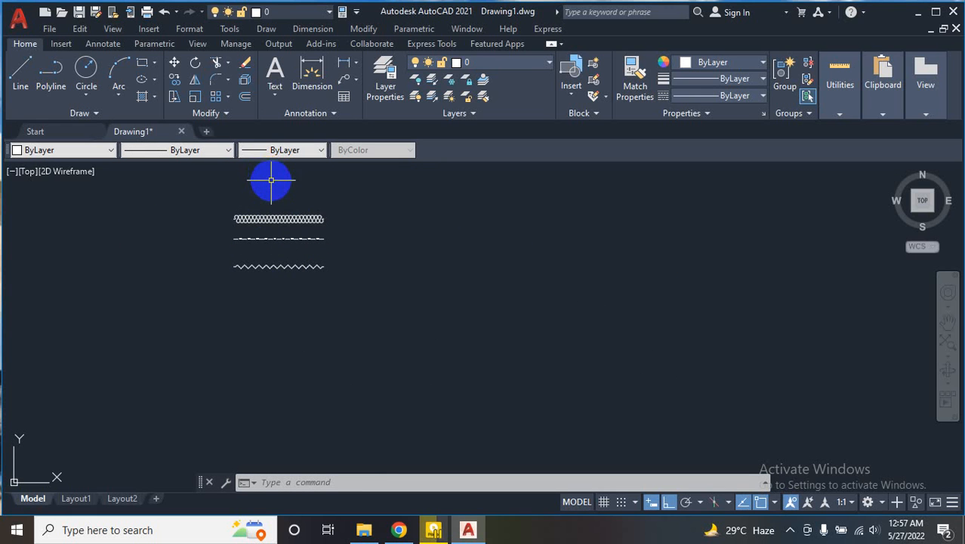
{"action": "scroll", "coordinate": [276, 191], "scroll_direction": "up", "scroll_amount": 2}
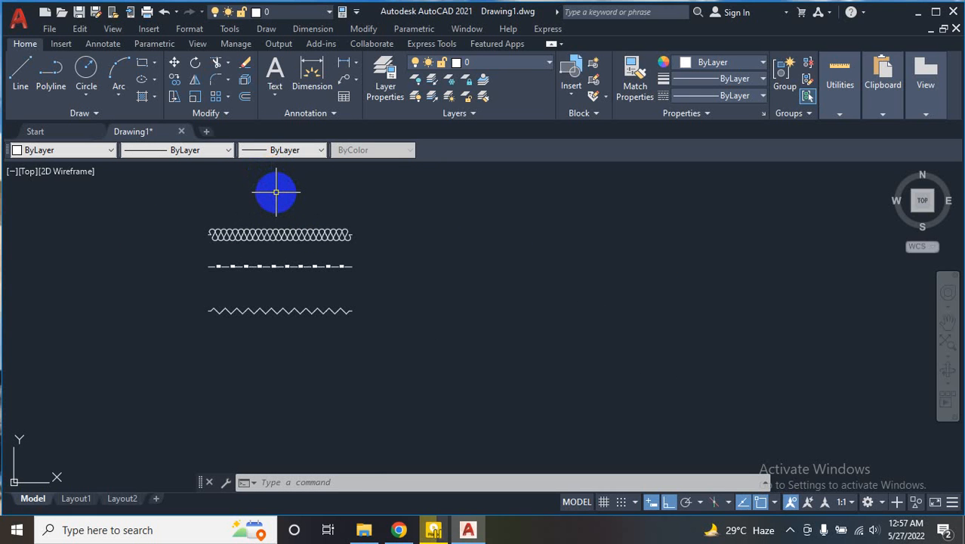